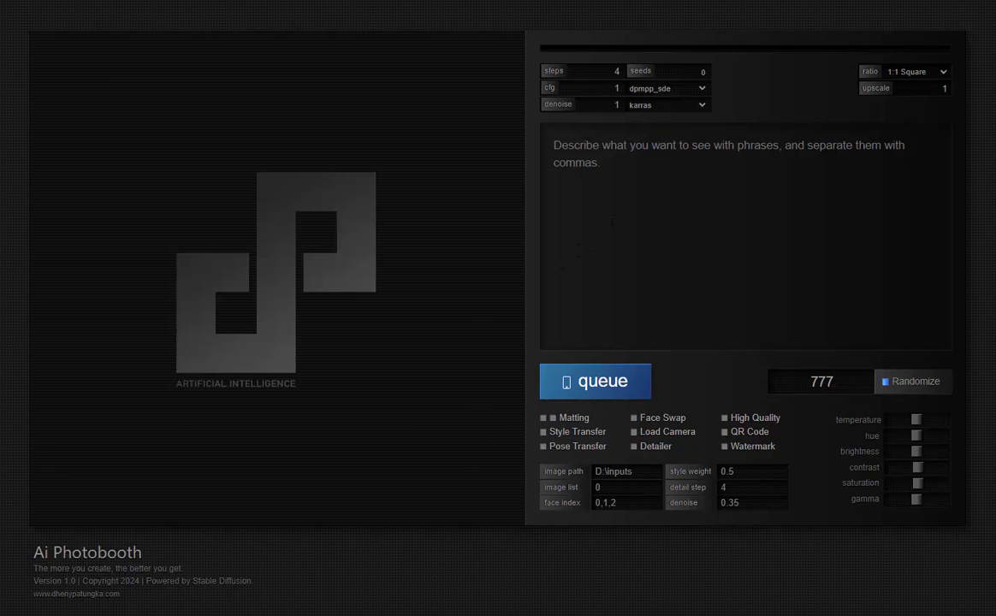
- Generate a 16:9 Landscape image from the prompt 'beautiful landscape photo, village, waterfall'
click(694, 205)
click(901, 75)
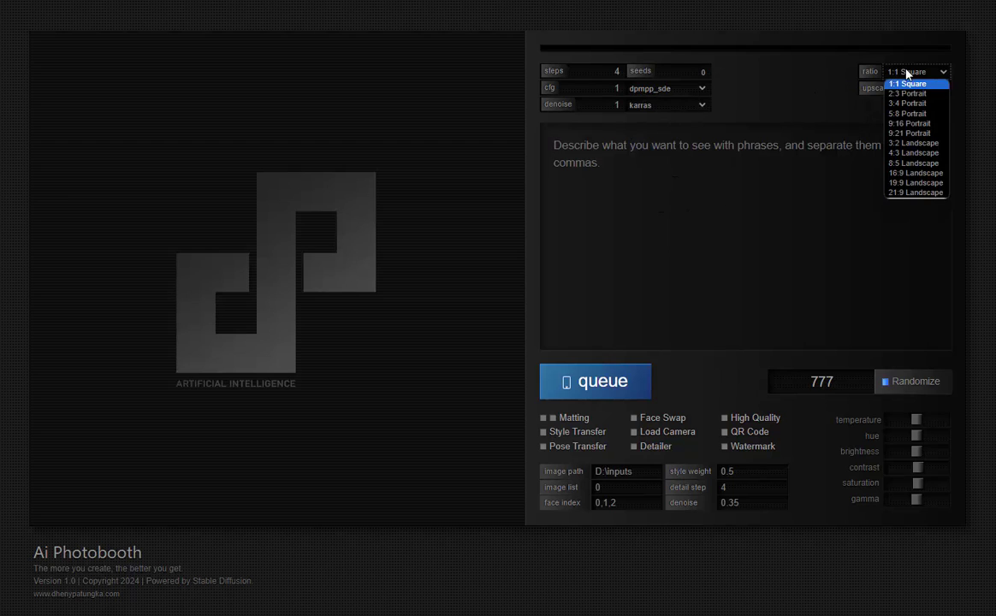
click(930, 176)
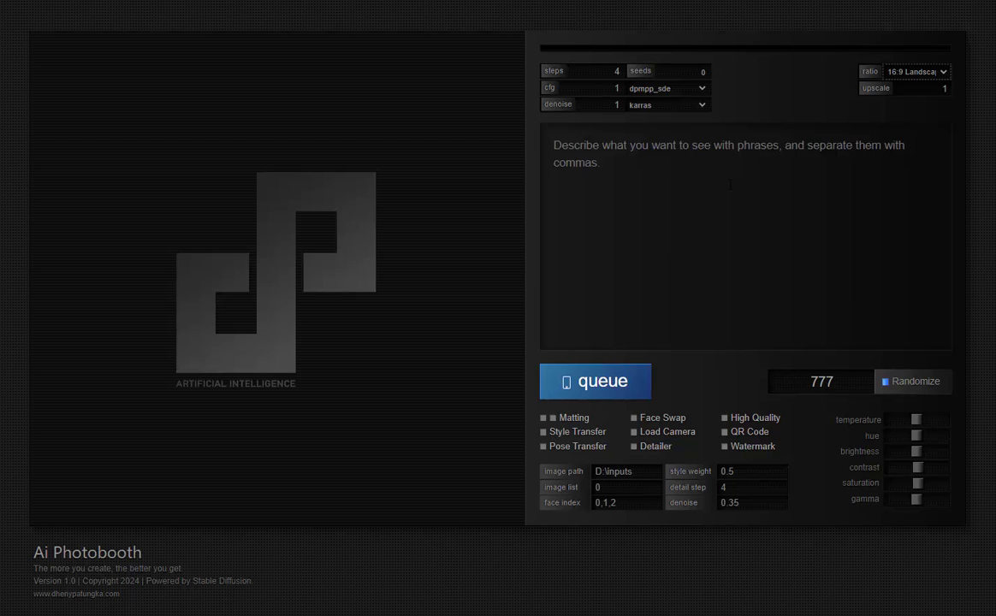
click(730, 183)
text(beautiful landscape photo, village,)
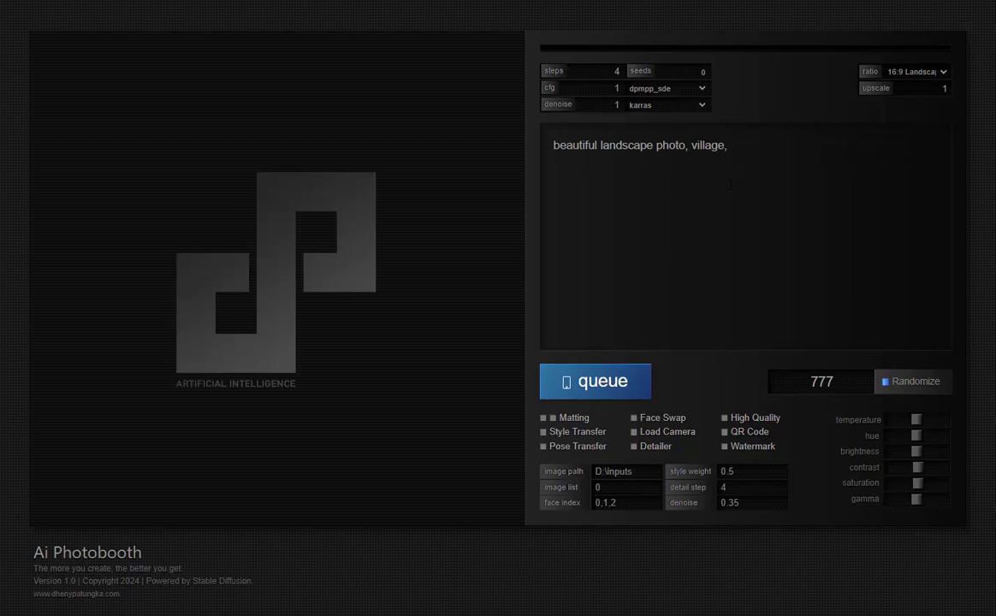
text( waterfall)
click(603, 390)
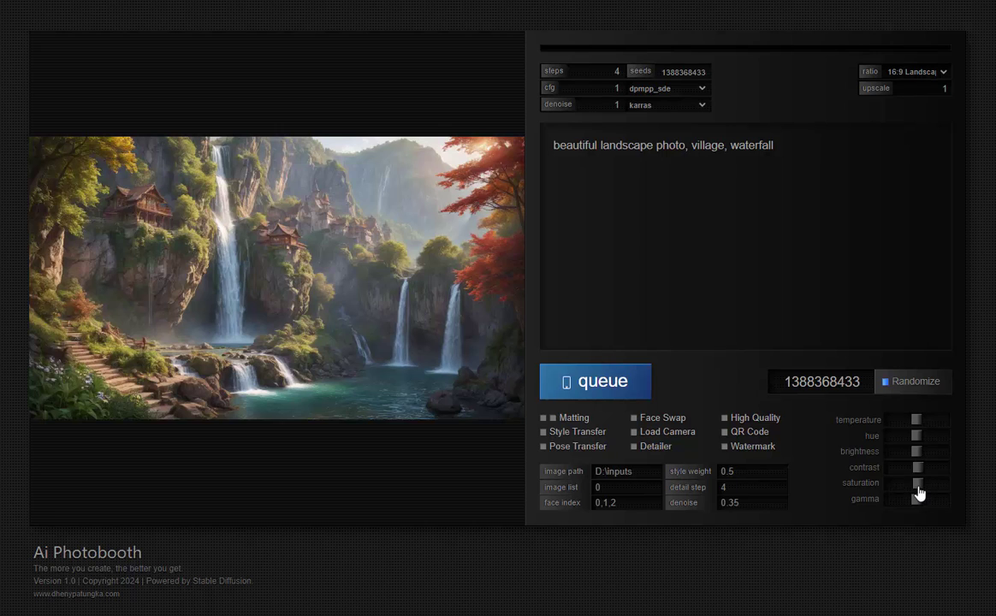
- Regenerate the village with slightly higher saturation and a fixed seed, then set ratio to 1:1 Square
drag(917, 488, 920, 472)
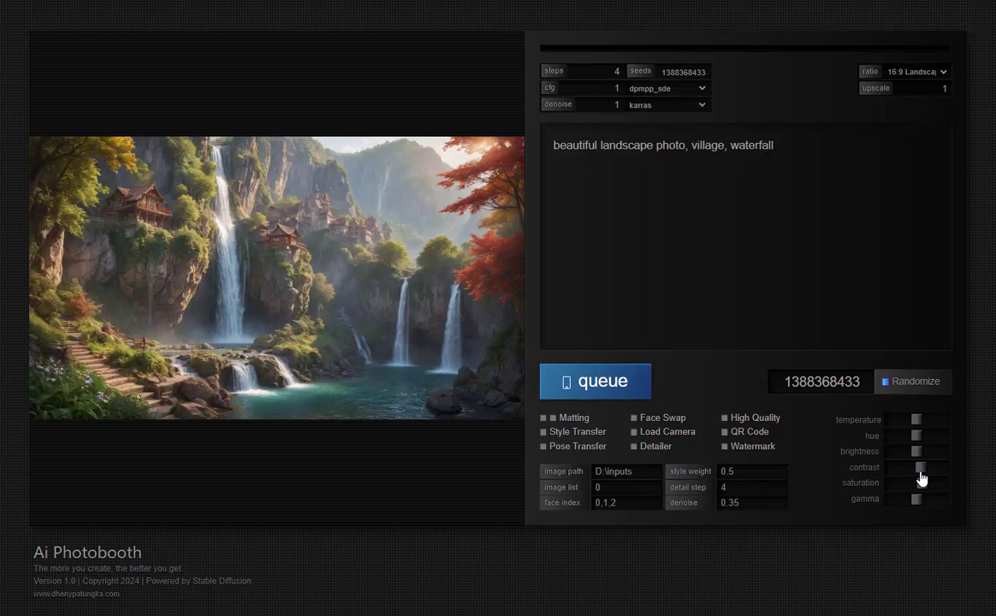
click(905, 383)
click(630, 386)
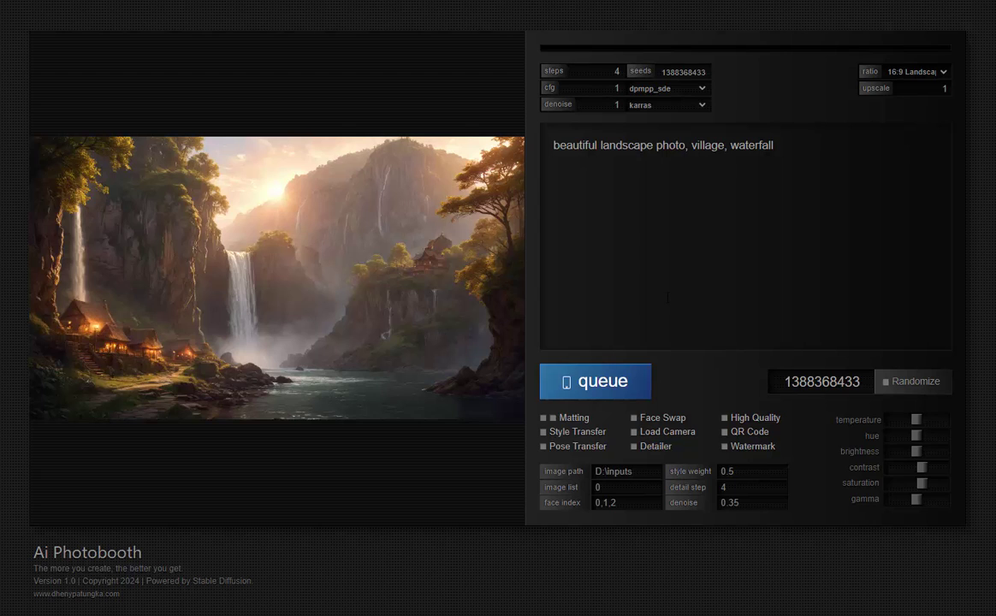
click(913, 72)
click(914, 92)
- Replace the landscape prompt with 'a man on the beach, sunset'
click(682, 145)
drag(774, 145, 555, 163)
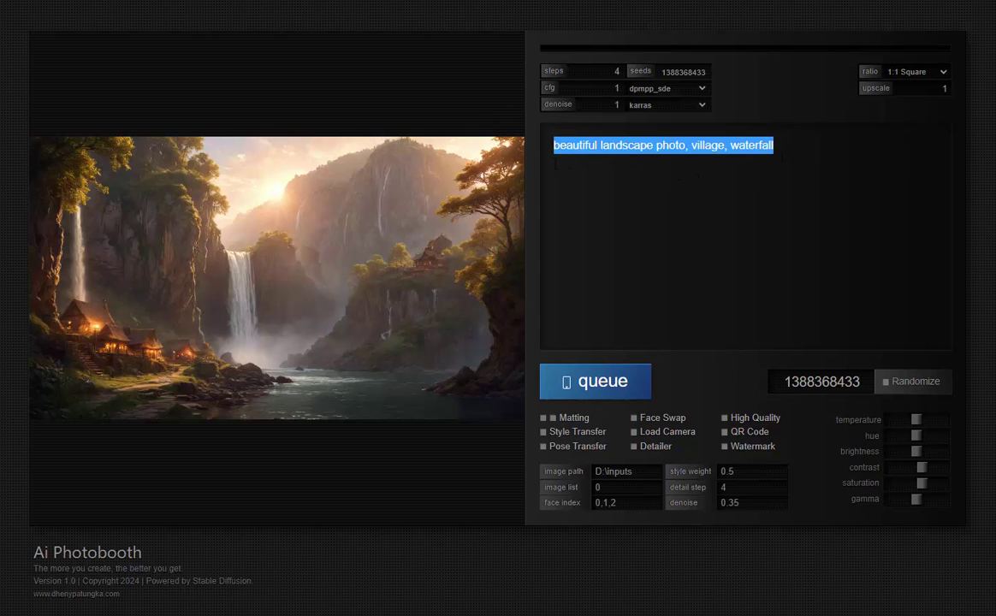
text(a man i)
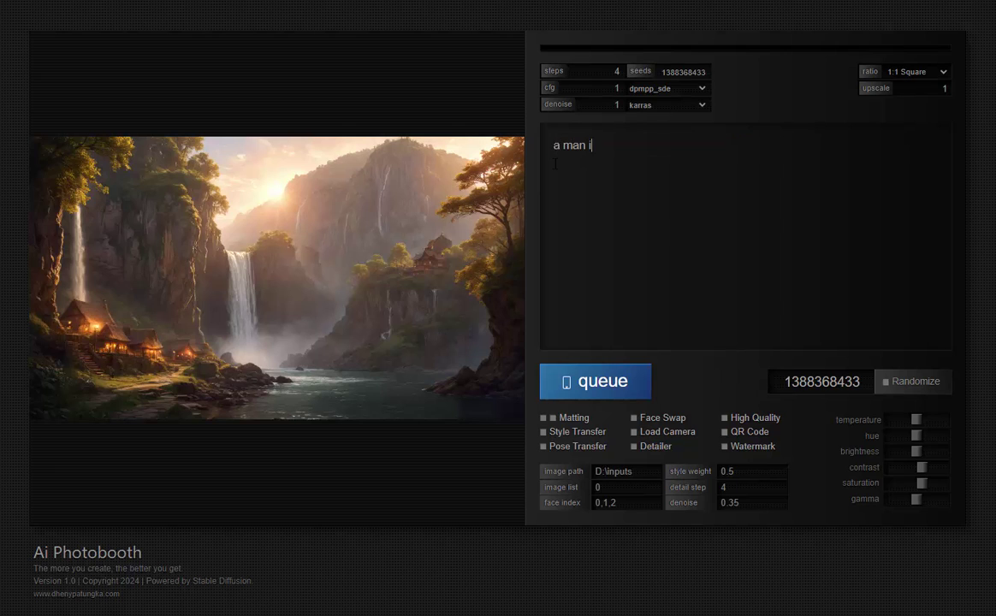
key(BackSpace)
text(on the beach, sunset)
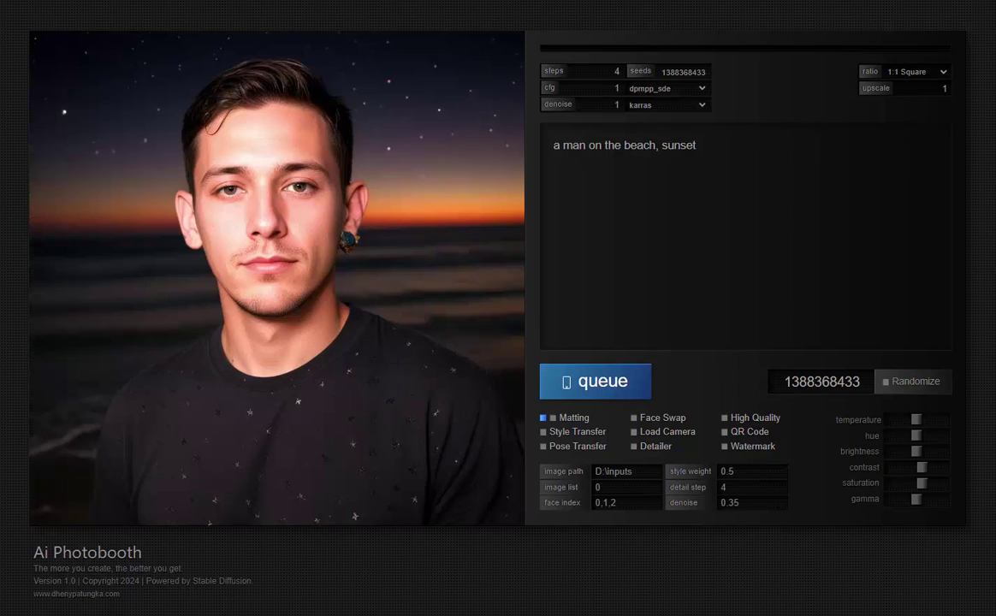
- Generate the beach portrait at denoise 0.05, then regenerate with the second Matting option on
click(737, 502)
key(BackSpace)
key(BackSpace)
text(02)
key(Up)
key(Up)
click(625, 387)
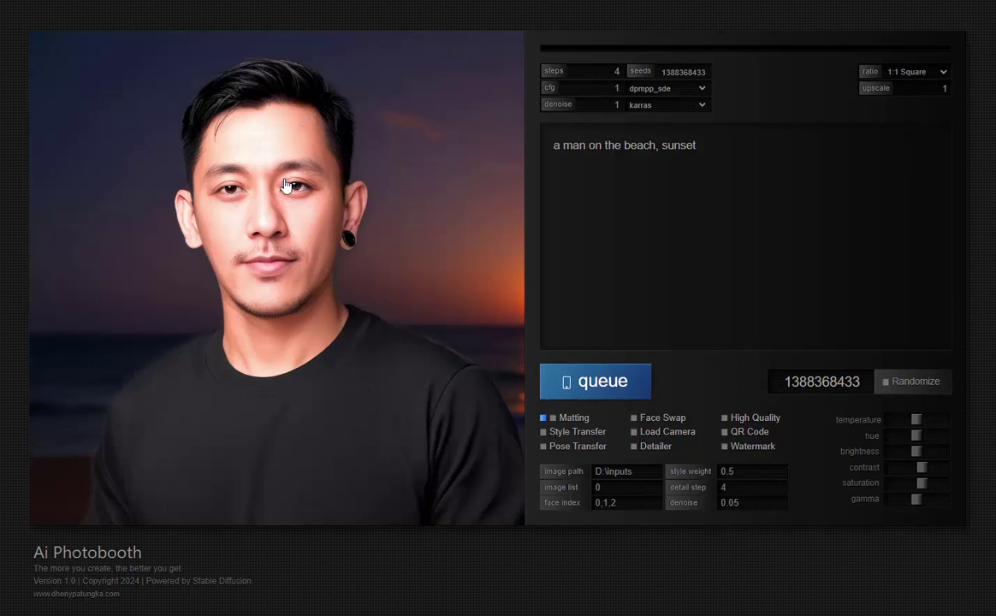
click(552, 418)
click(609, 393)
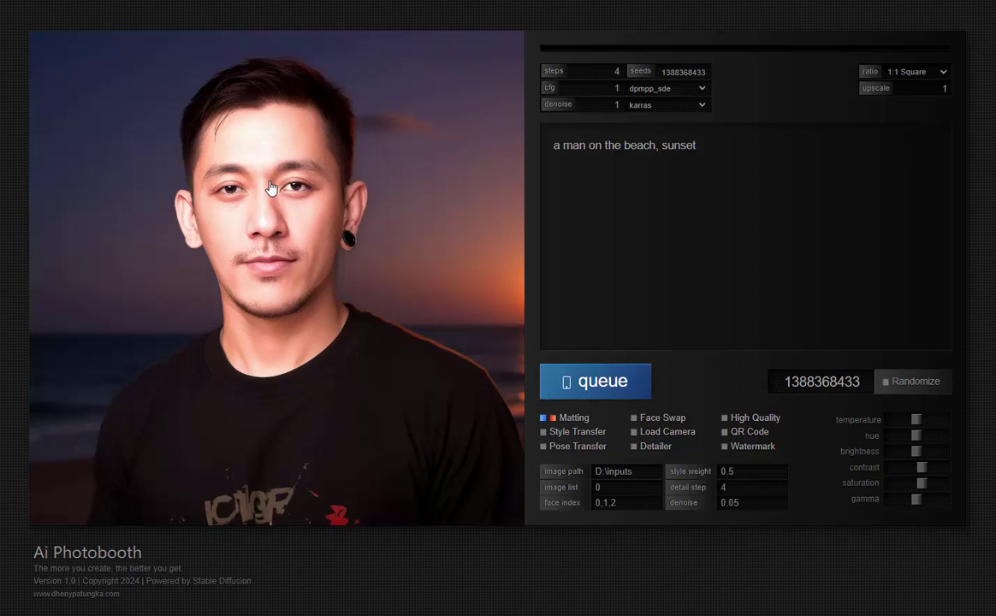
- Add ', red shirt, blonde hair' to the prompt, generate, then regenerate with saturation turned down
click(727, 146)
text(, red shirt)
text(, blonde hair)
click(631, 380)
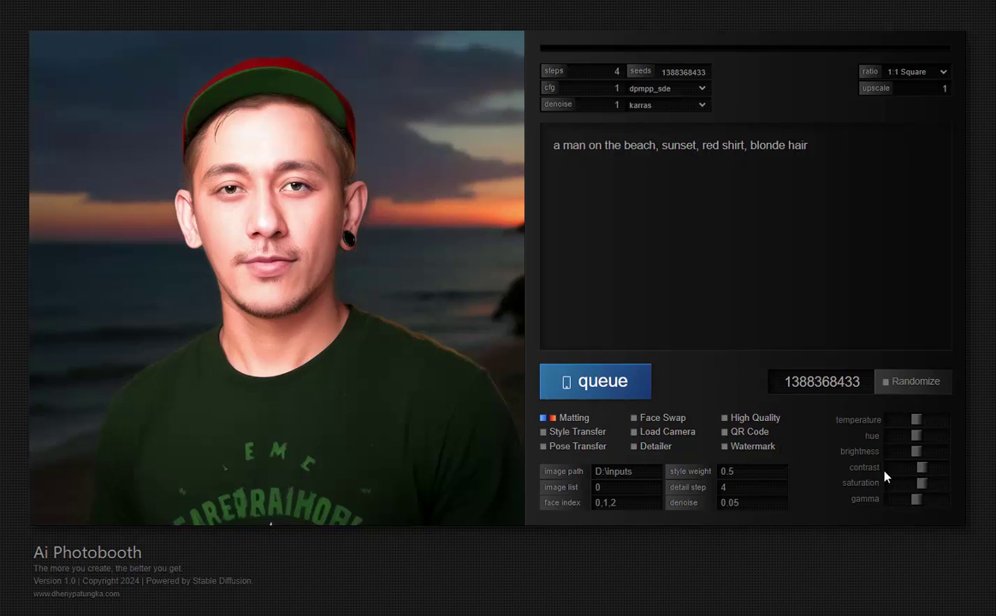
drag(922, 488, 855, 494)
click(640, 387)
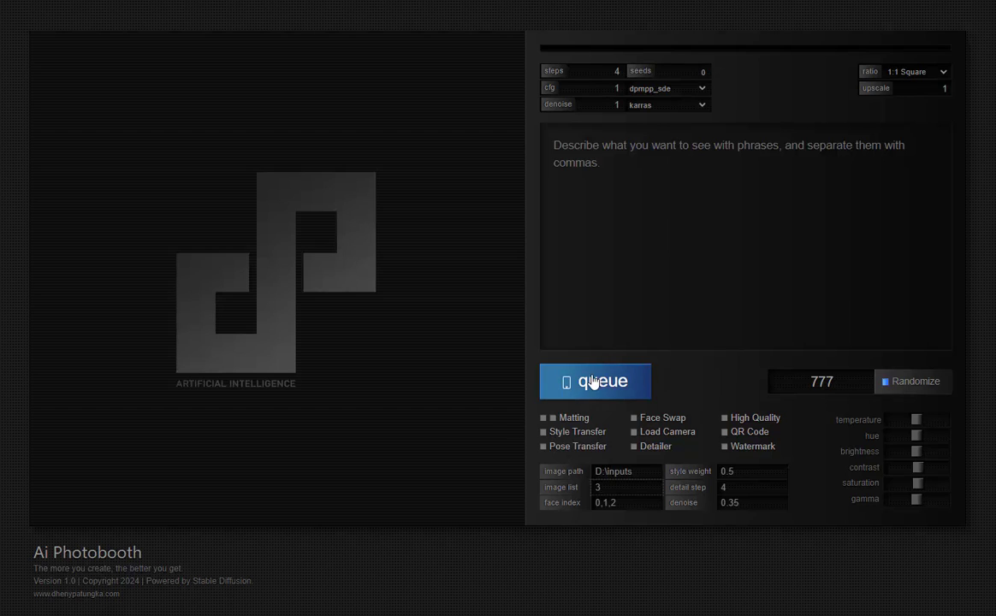
- Enable Pose Transfer, Style Transfer and Face Swap
click(571, 448)
click(576, 436)
click(576, 436)
click(564, 437)
click(657, 420)
- Generate a 2:3 Portrait image from 'romantic couple on the village, sunny day'
click(900, 74)
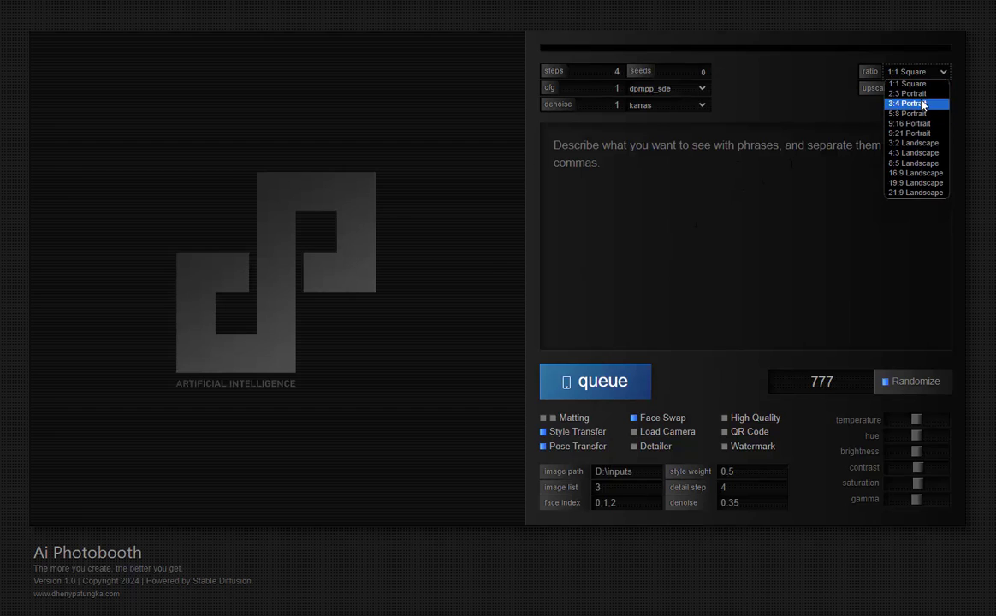
click(920, 101)
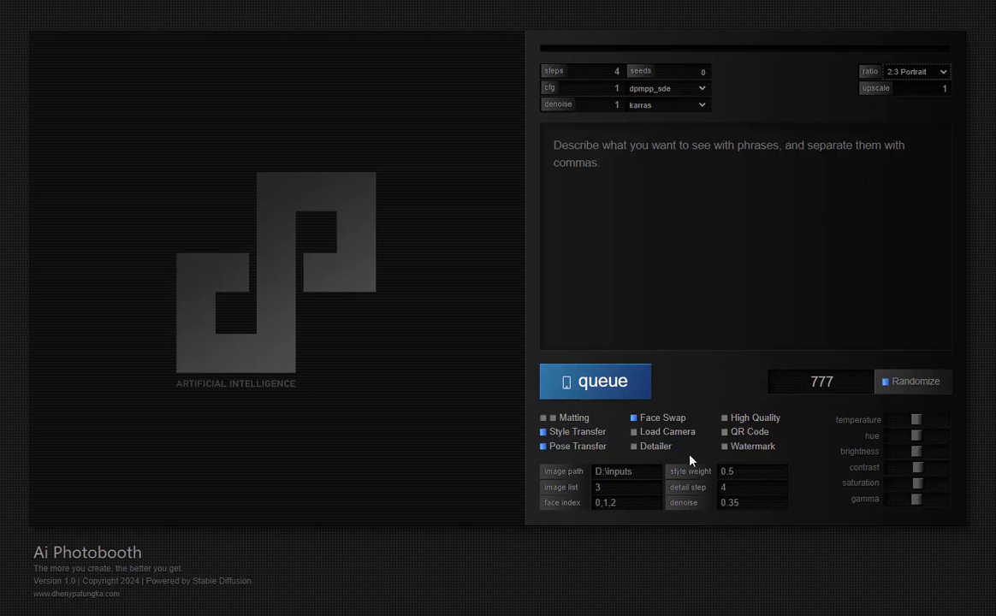
click(648, 195)
text(romantic couple on the village,)
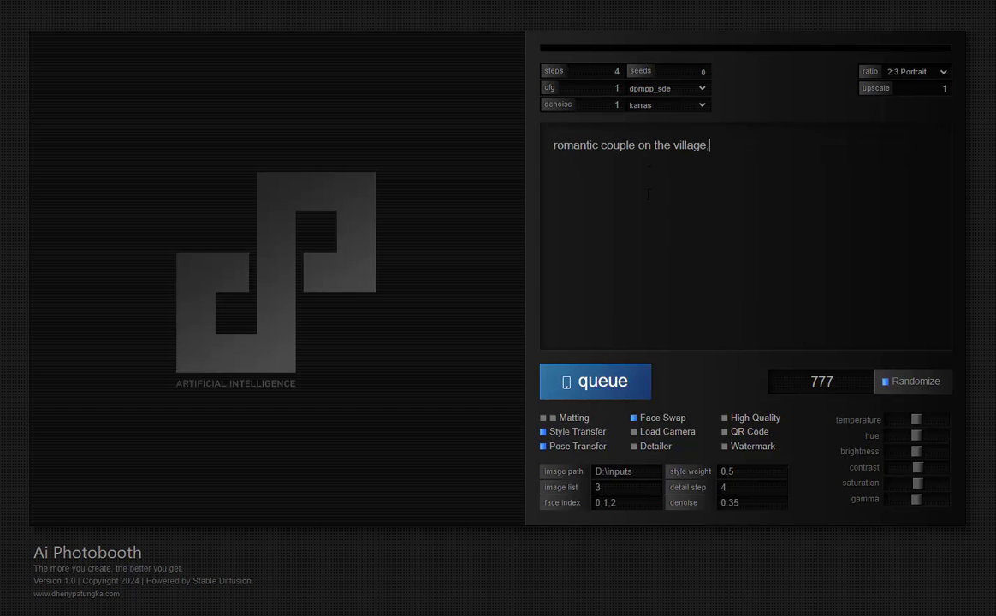
text( sunny day)
click(613, 390)
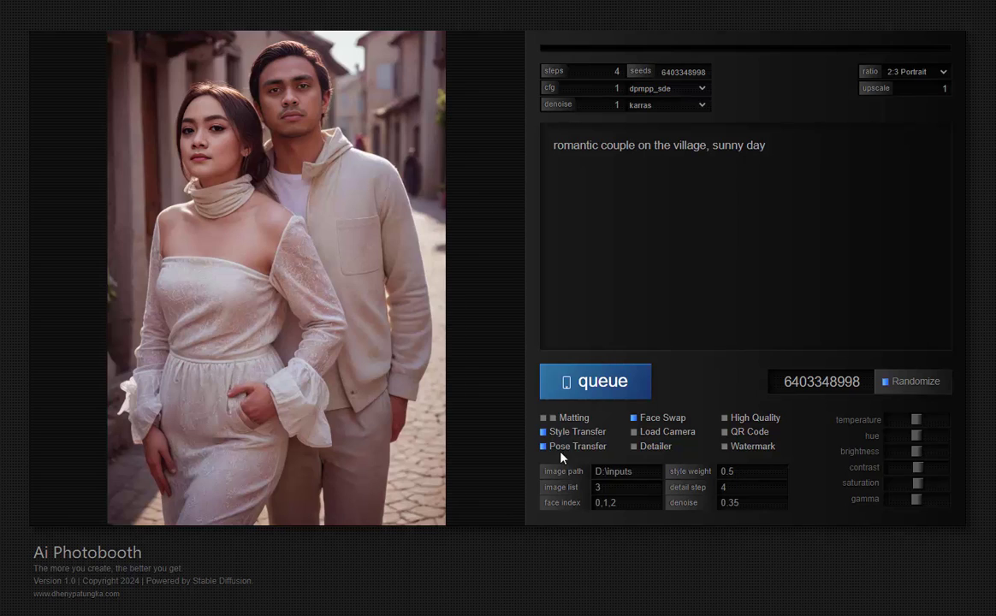
- Change the style weight from 0.5 to 1 and generate a new couple photo
click(749, 470)
key(BackSpace)
key(BackSpace)
key(BackSpace)
text(1)
click(599, 388)
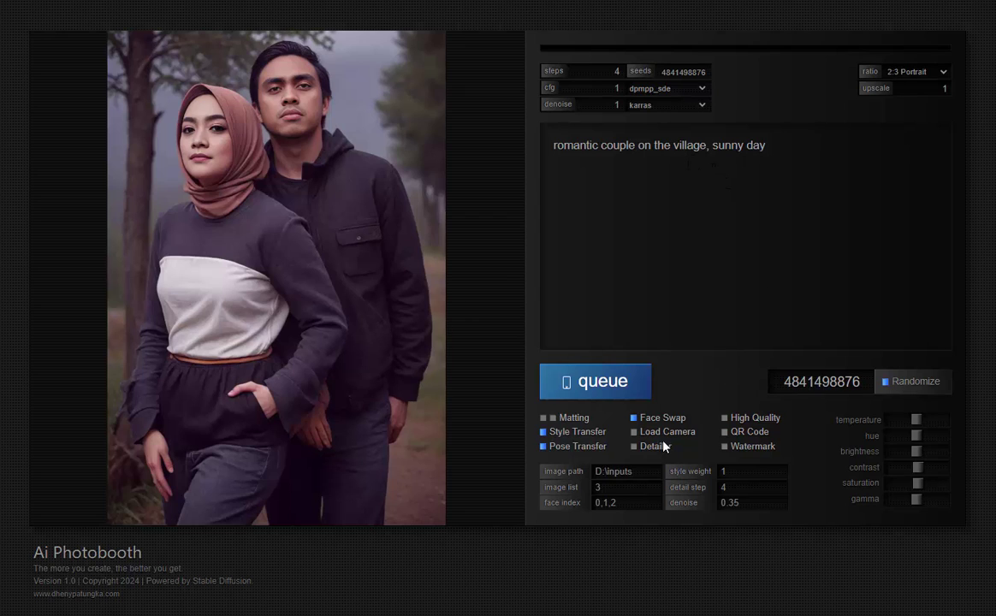
- Fix the seed and regenerate the couple photo with the logo Watermark
click(926, 382)
click(667, 435)
click(733, 434)
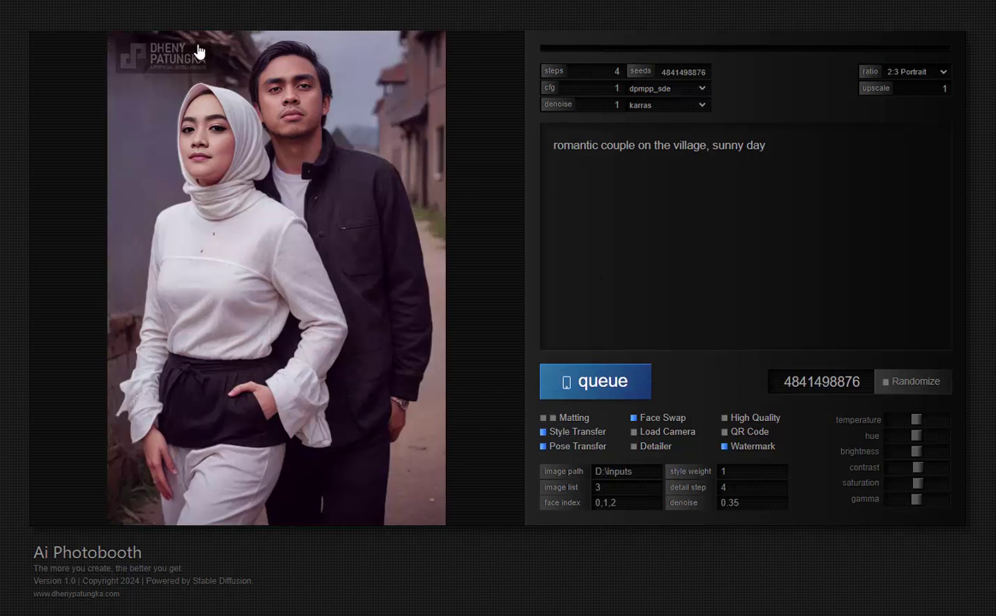
- Regenerate with a QR Code added and preview the result full screen
click(743, 433)
click(589, 387)
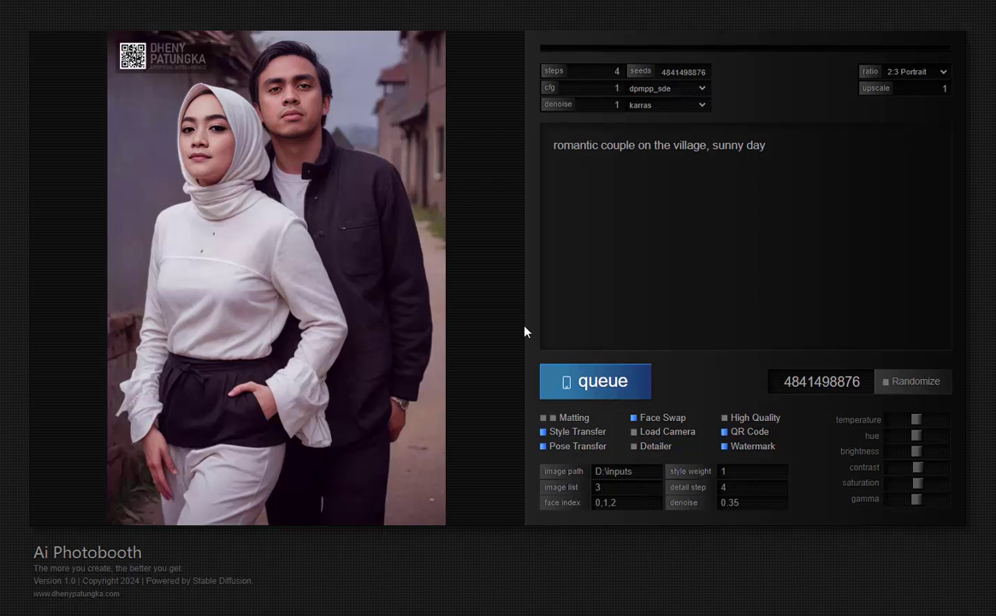
click(147, 59)
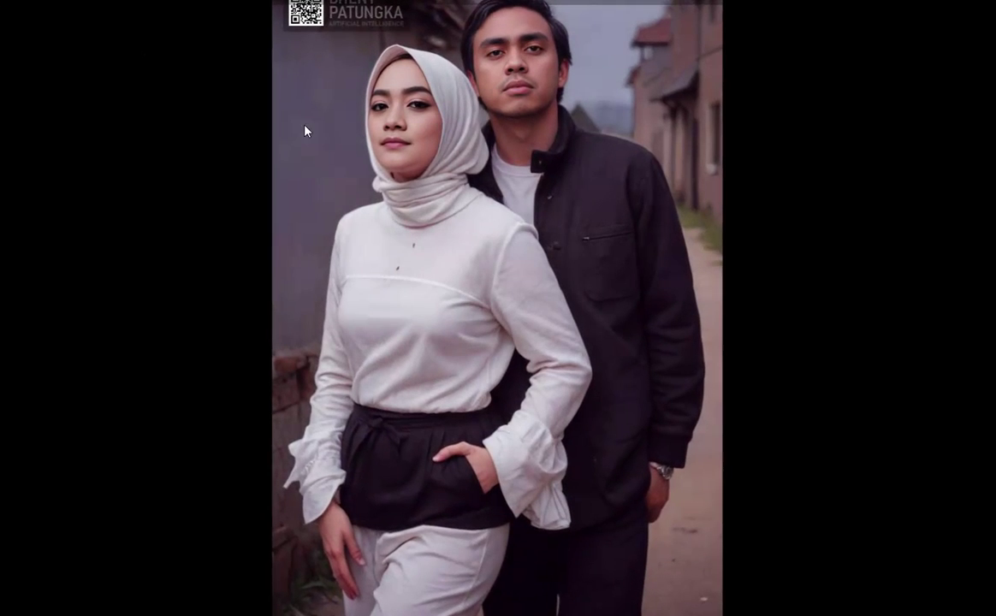
click(959, 201)
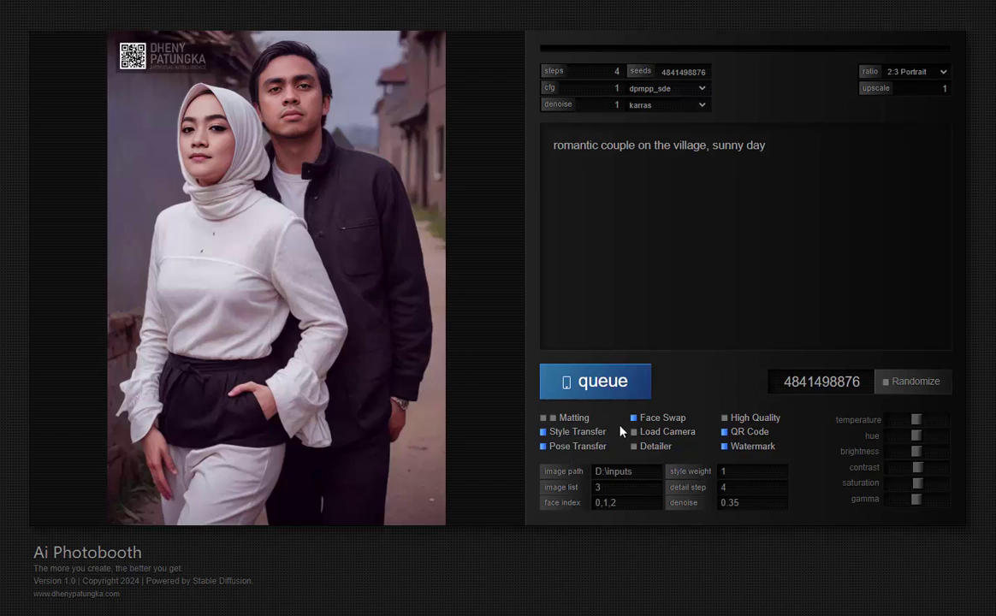
- Generate a new couple photo without Pose Transfer, QR Code or Watermark, and preview it
click(581, 457)
click(744, 445)
click(746, 432)
click(588, 382)
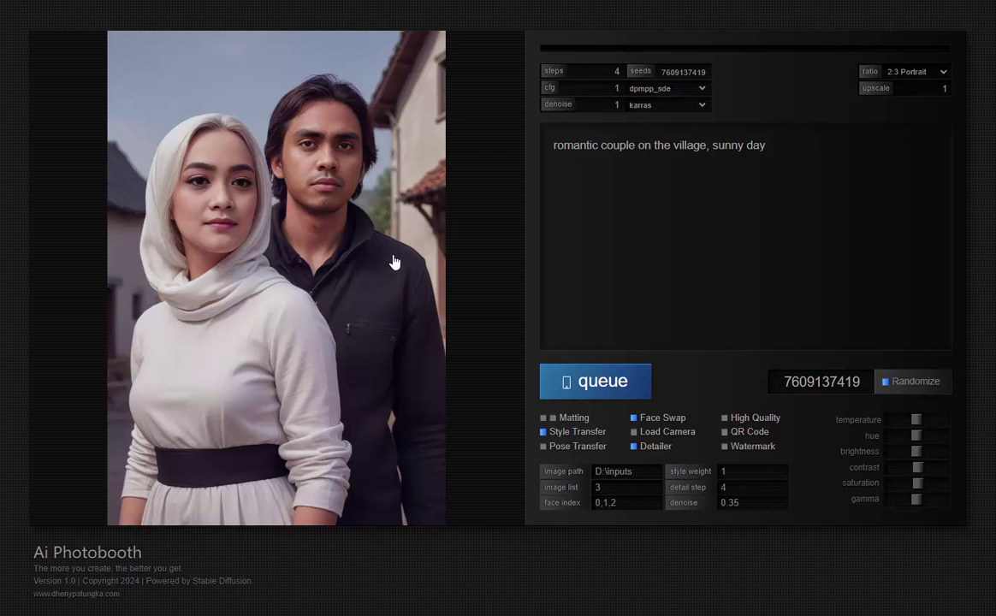
click(353, 230)
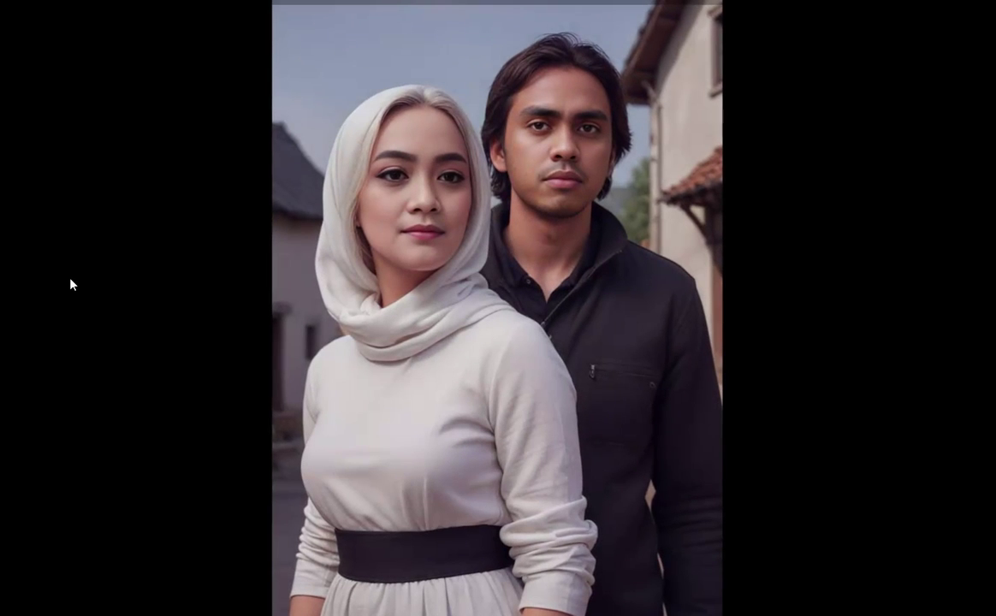
click(70, 283)
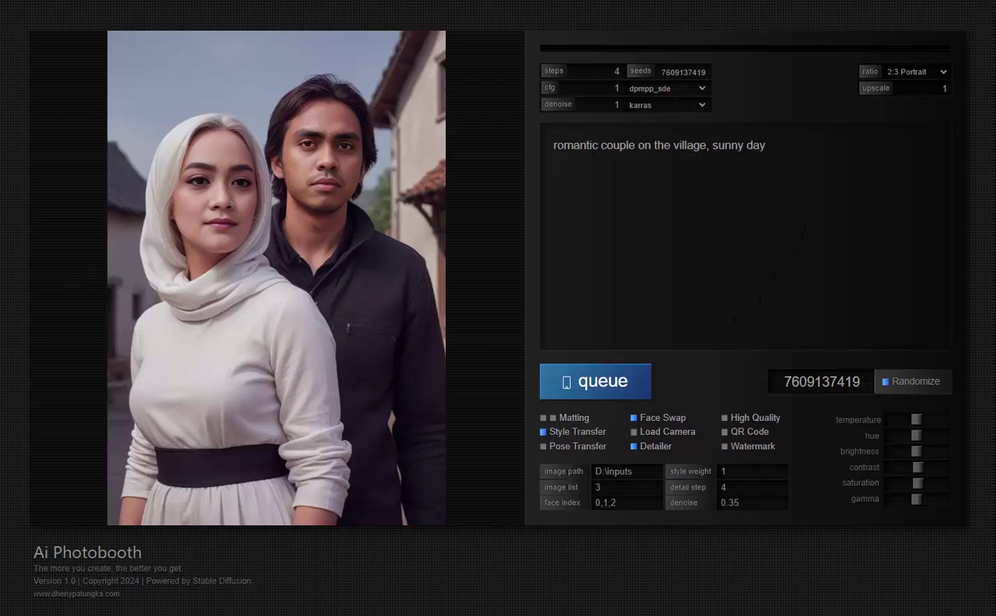
- Turn off Style Transfer, Face Swap and the Detailer
click(590, 431)
click(683, 418)
click(659, 452)
- Replace the prompt with 'man in the club' and generate an image
key(ctrl+a)
text(man in the club)
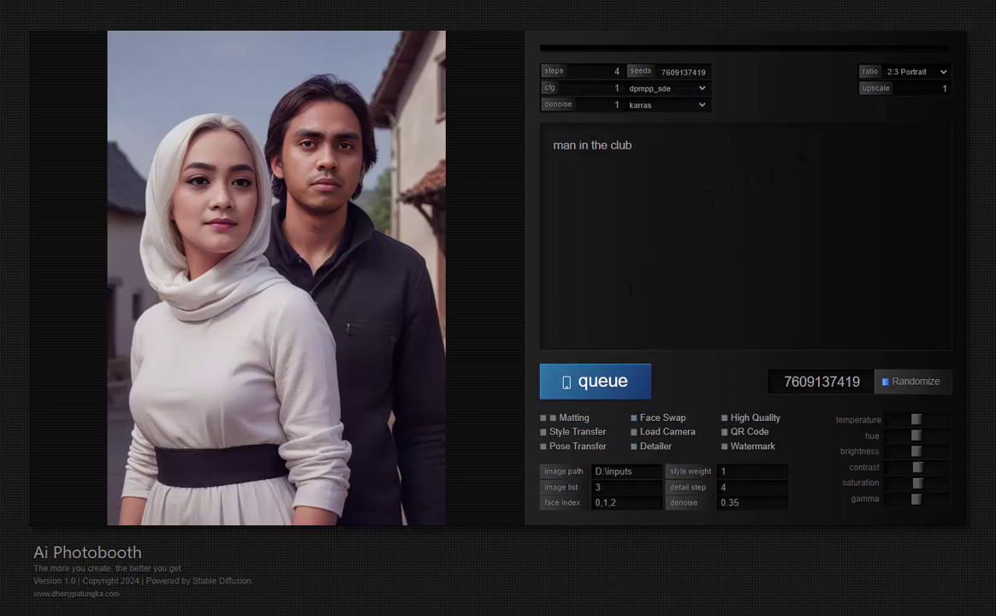
click(614, 389)
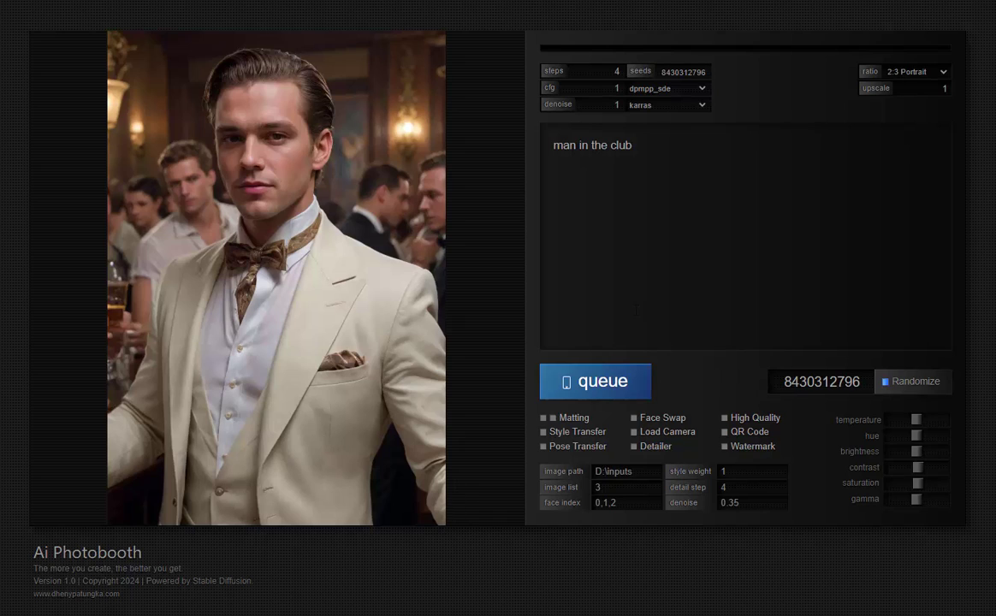
- Generate a face-swapped portrait using the camera photo, preview it, then disable Face Swap and Load Camera
click(654, 419)
click(671, 432)
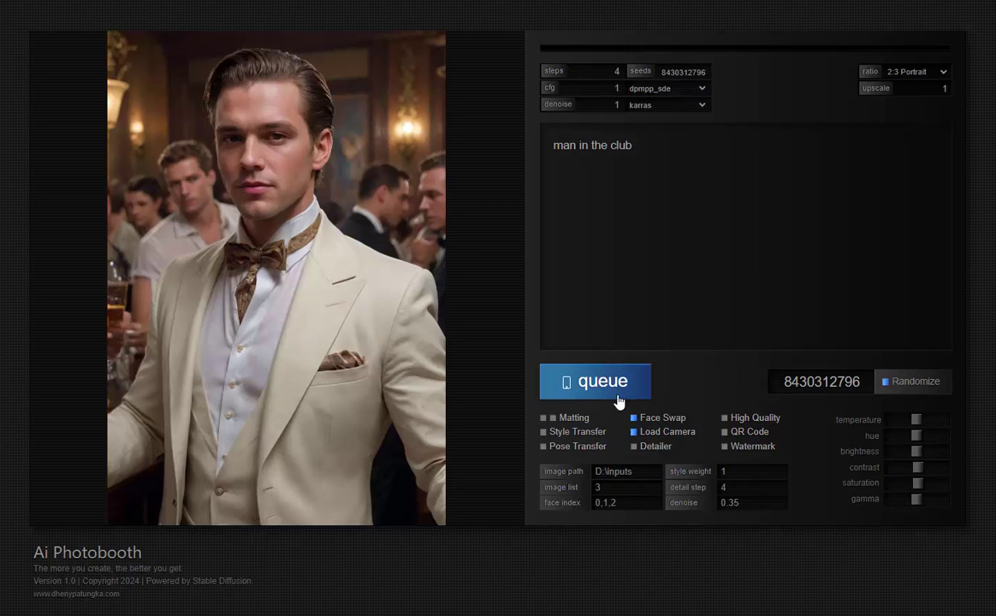
click(617, 385)
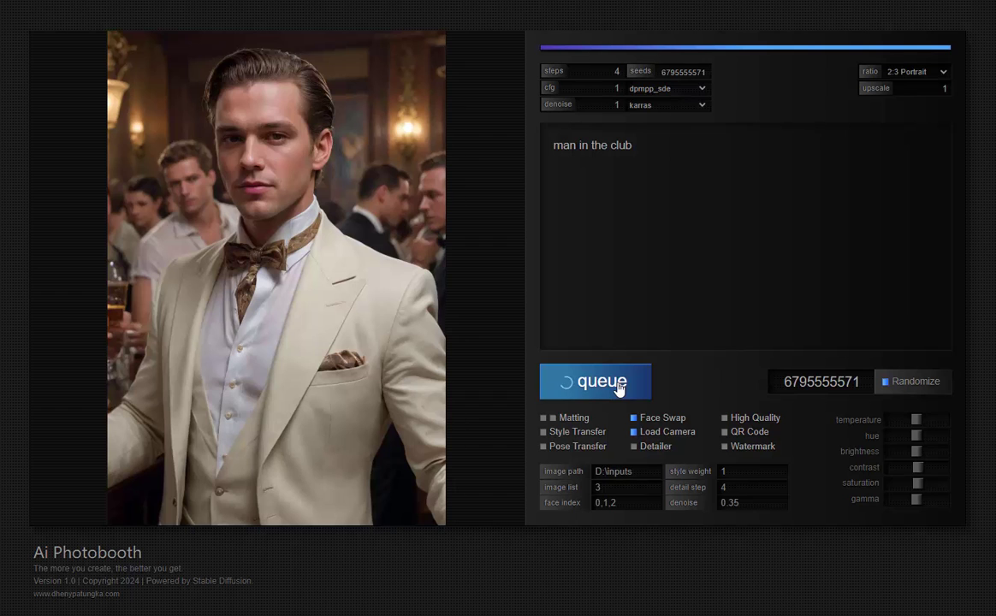
click(309, 156)
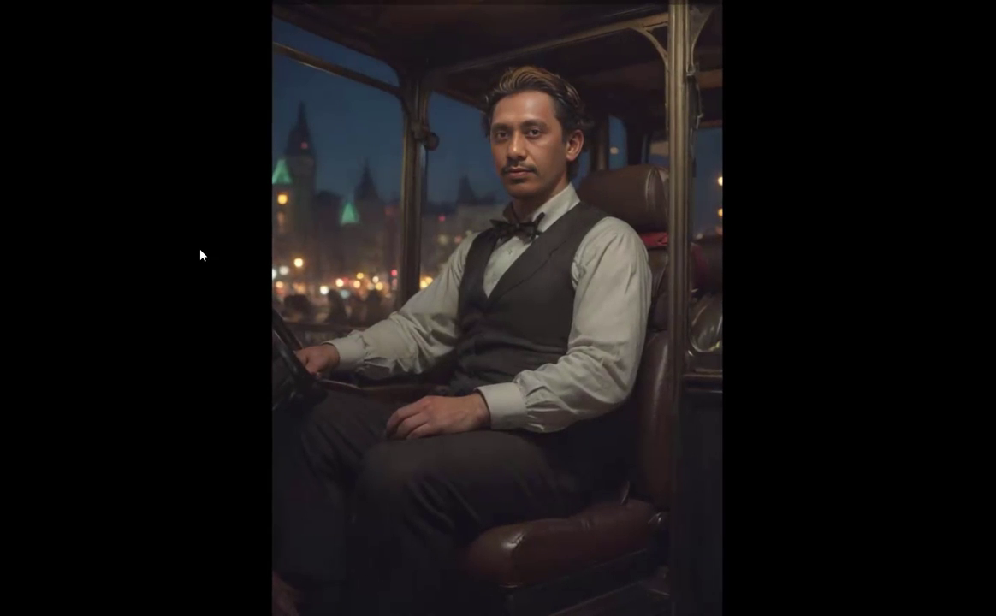
click(838, 363)
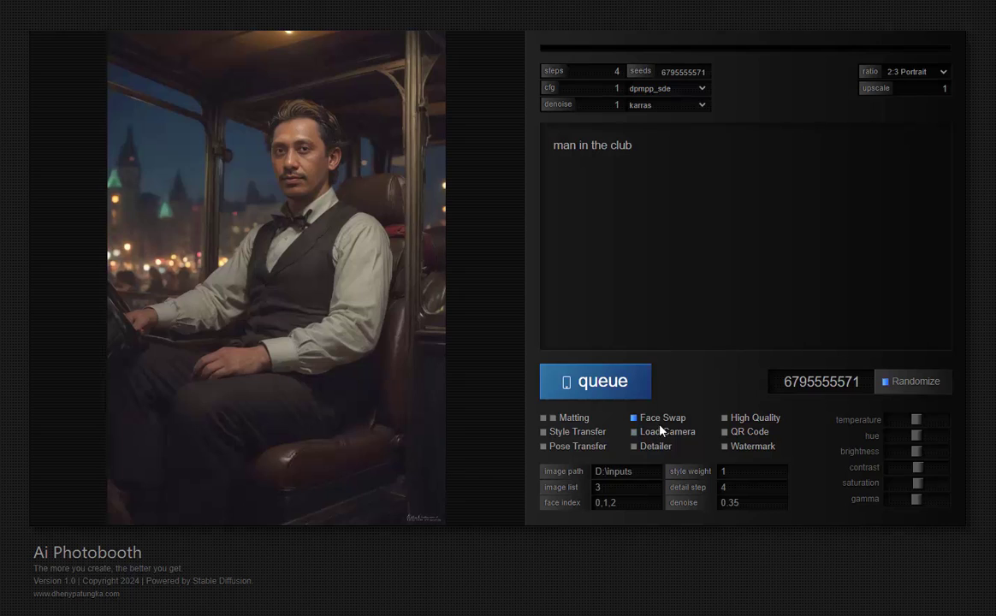
click(633, 431)
click(634, 417)
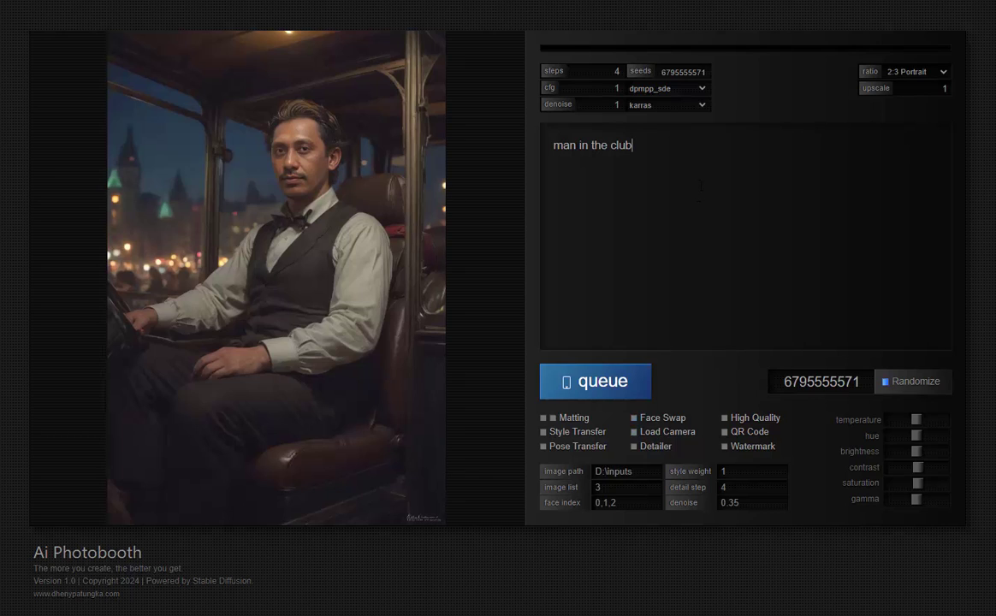